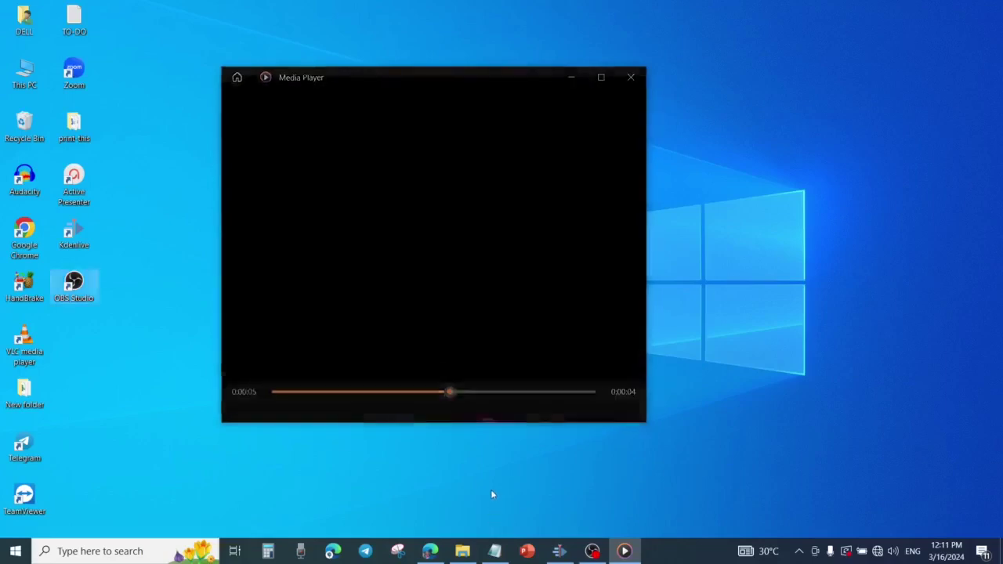
Step: Let the 'Fix Blank Screen in OBS Studio' intro clip play to the end in Media Player
mouse_move(473, 308)
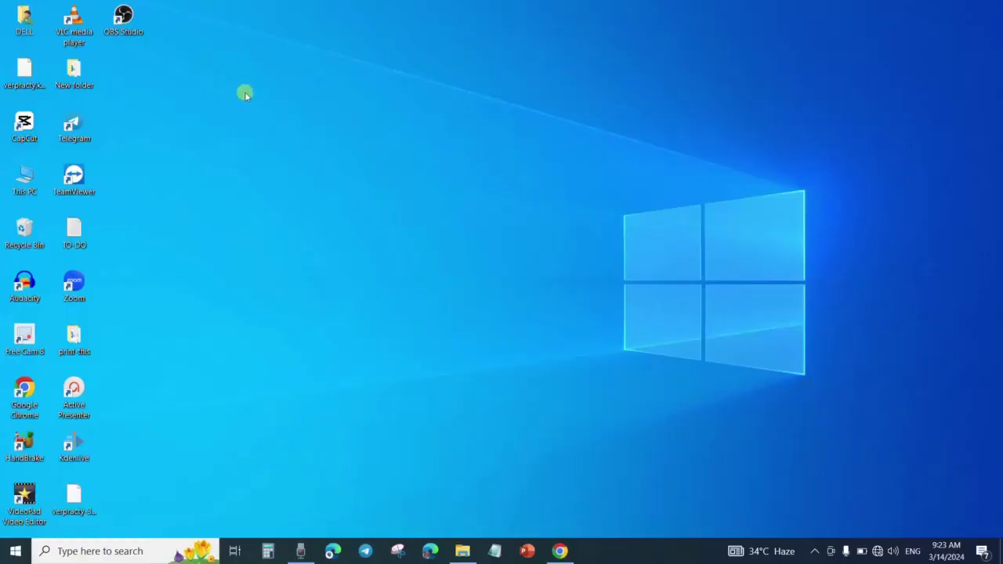
Step: Launch OBS Studio and remove the existing Display Capture source
double_click(124, 20)
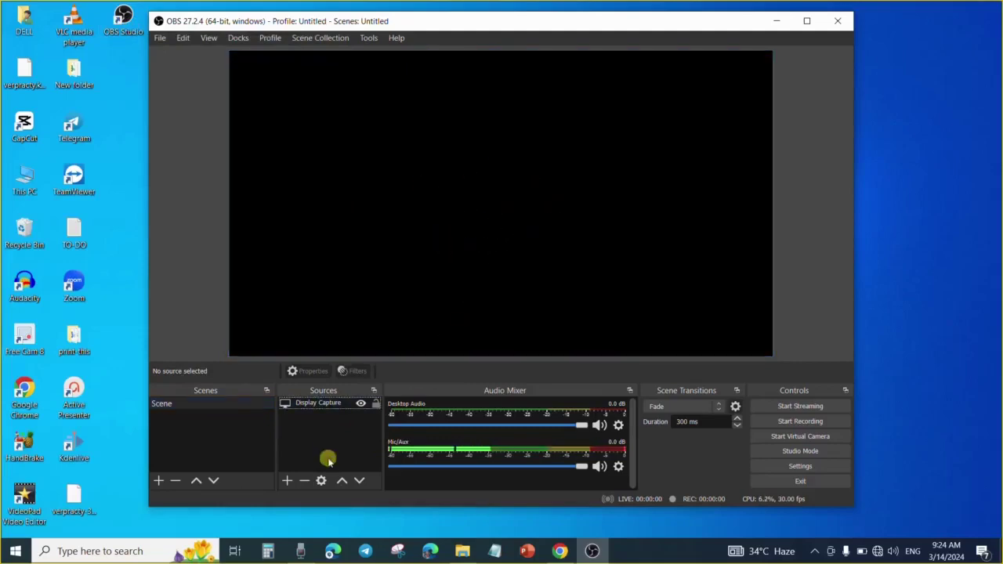
click(320, 405)
right_click(318, 405)
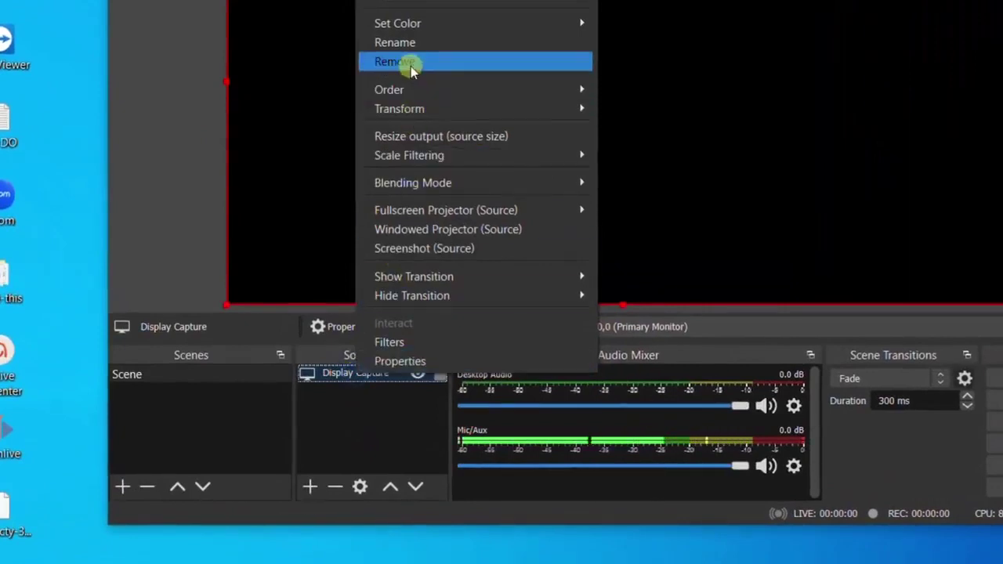
click(410, 66)
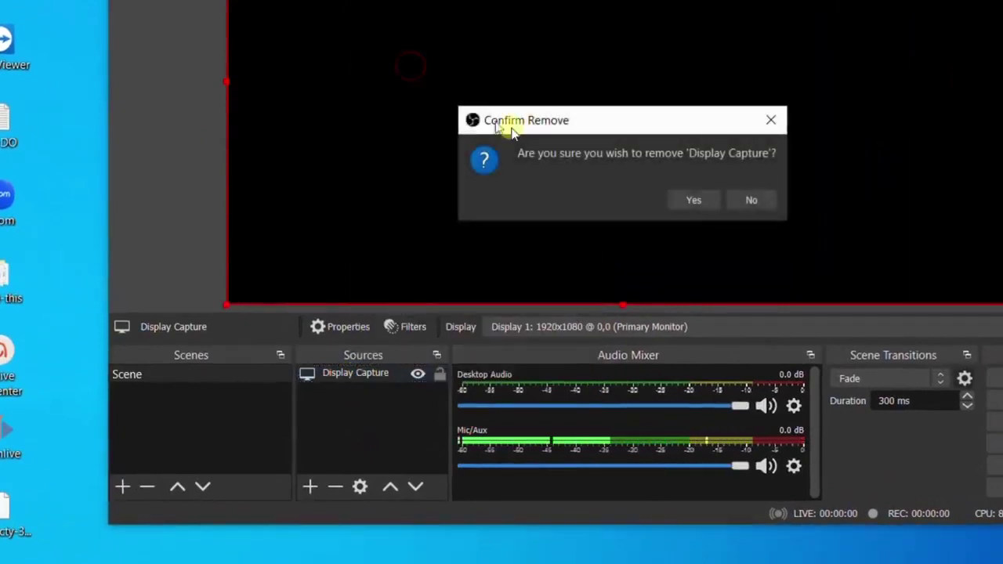
click(703, 201)
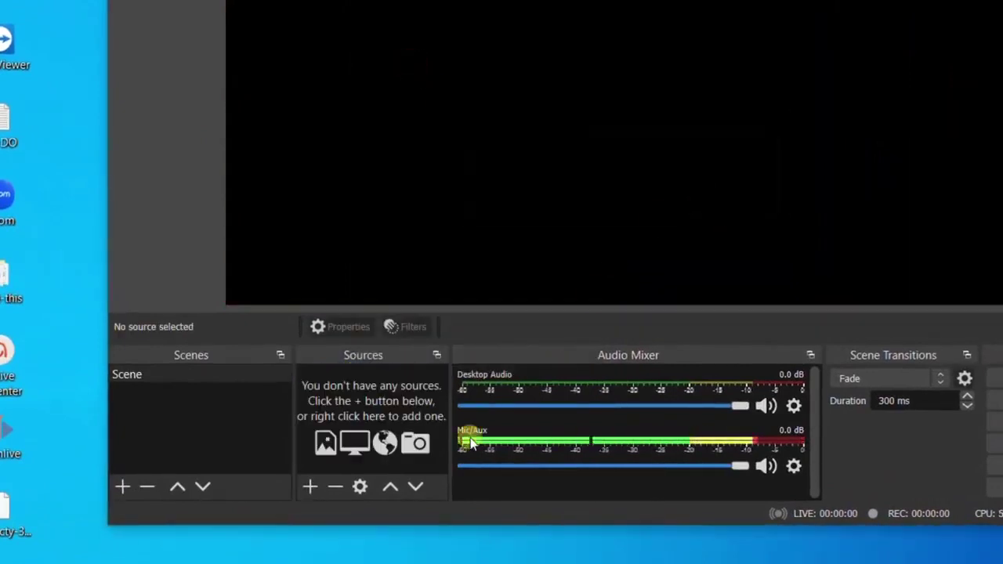
Step: Add a new Display Capture source capturing the primary monitor
click(309, 490)
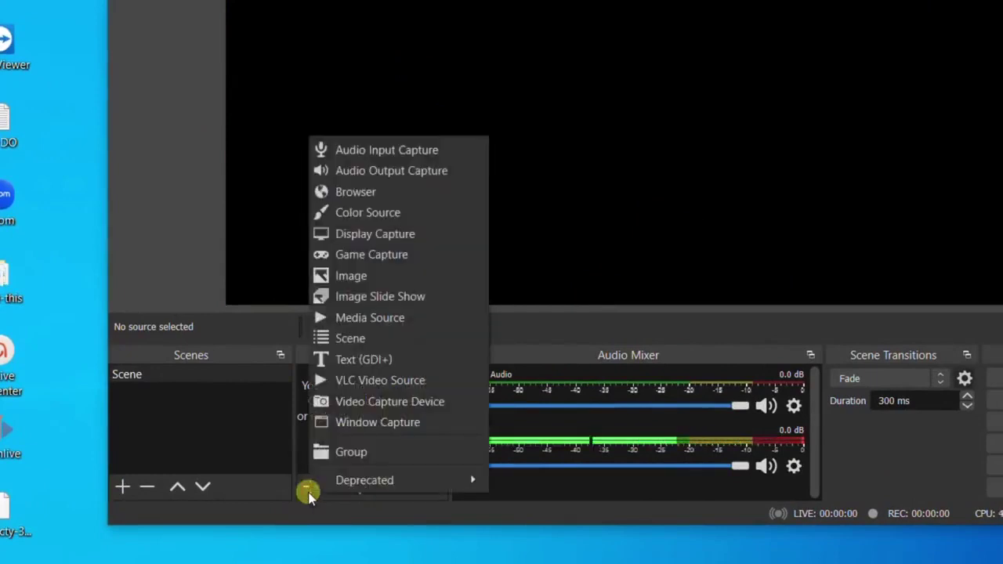
click(417, 237)
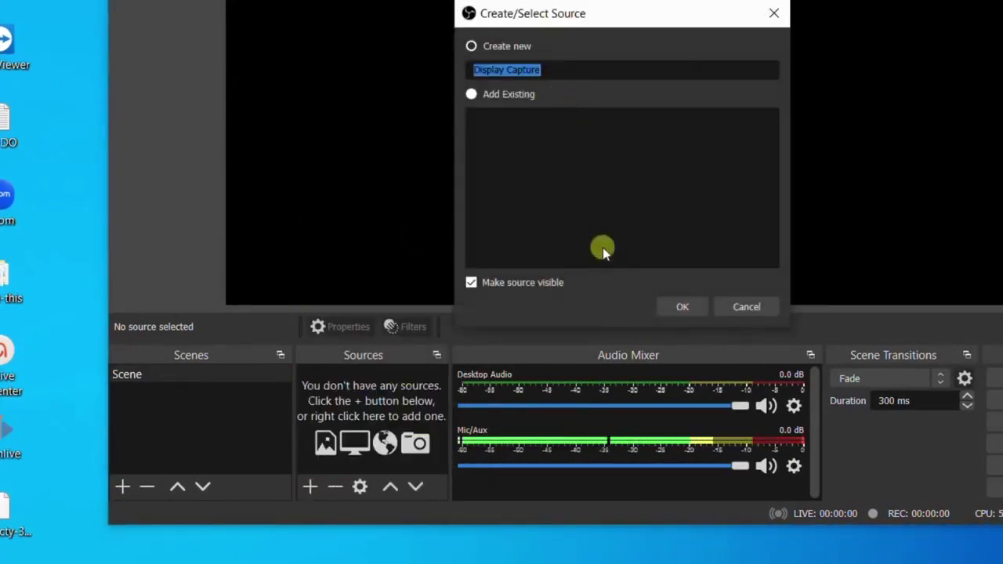
click(675, 306)
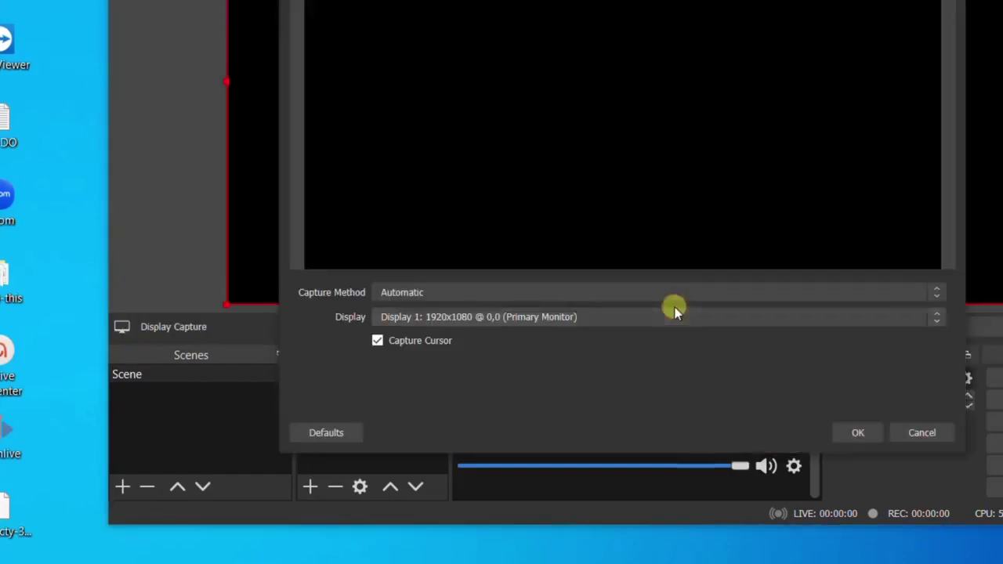
click(845, 431)
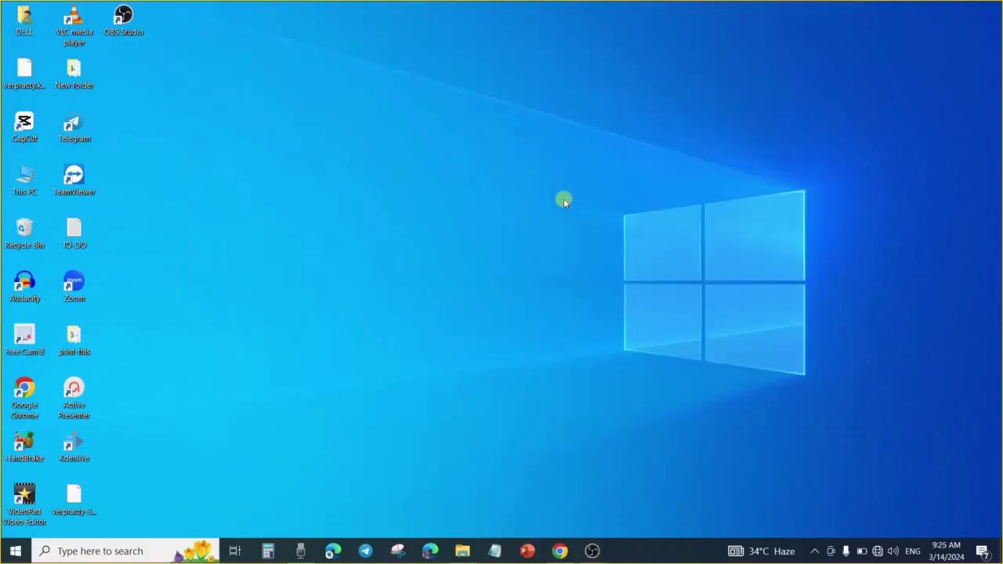
Step: Open Display settings from the desktop context menu and scroll down the Display page
right_click(482, 240)
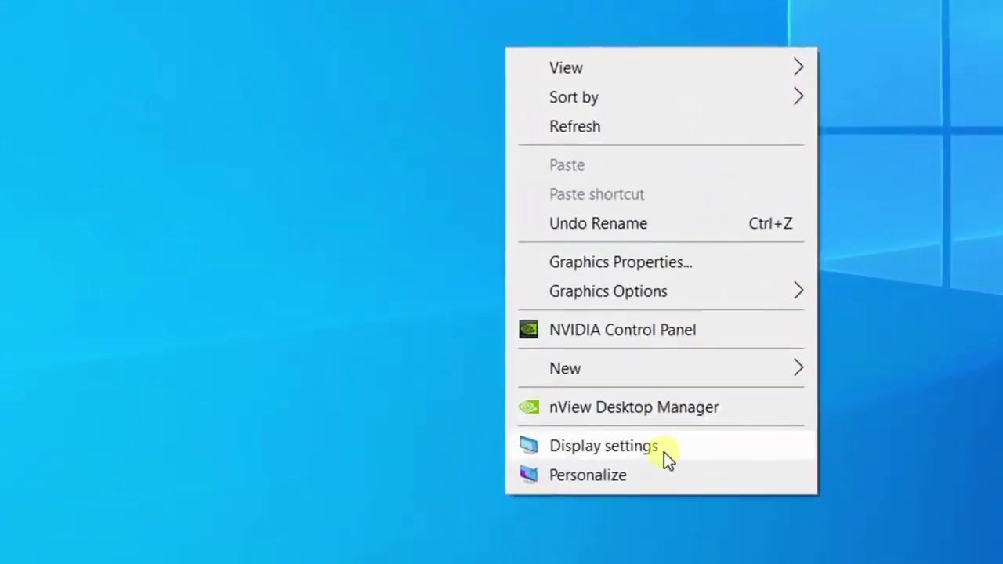
click(663, 445)
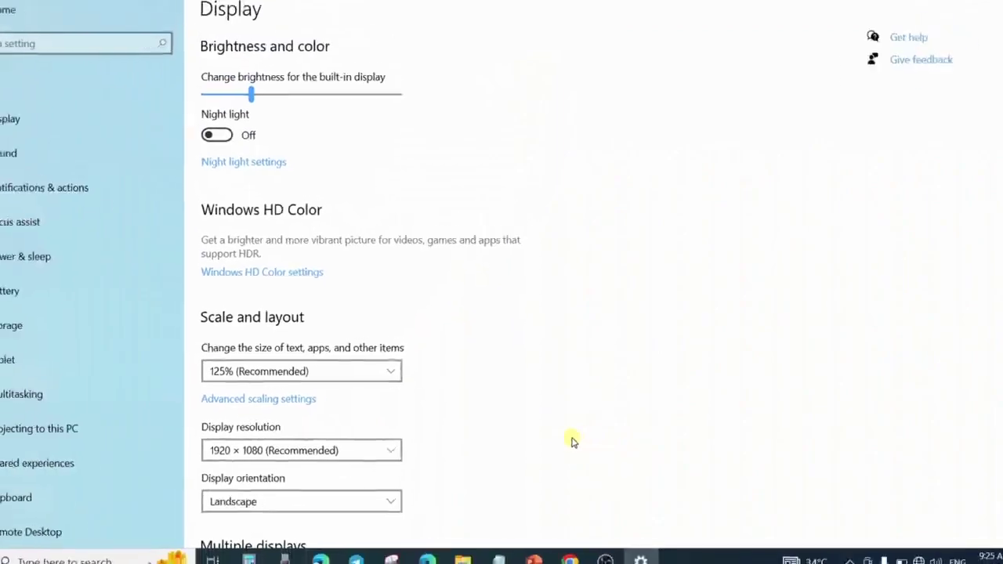
scroll(511, 329, down, 3)
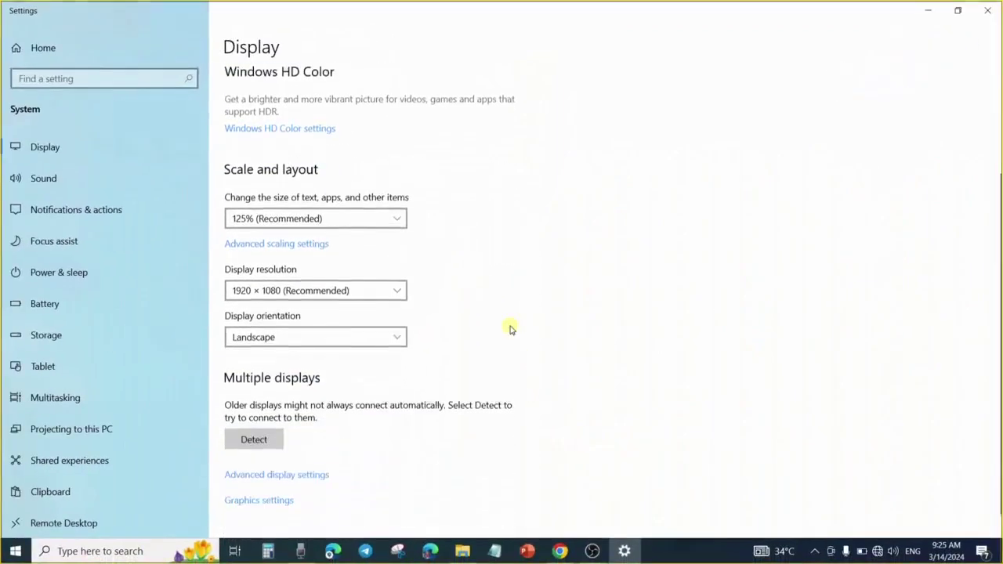
scroll(510, 329, down, 1)
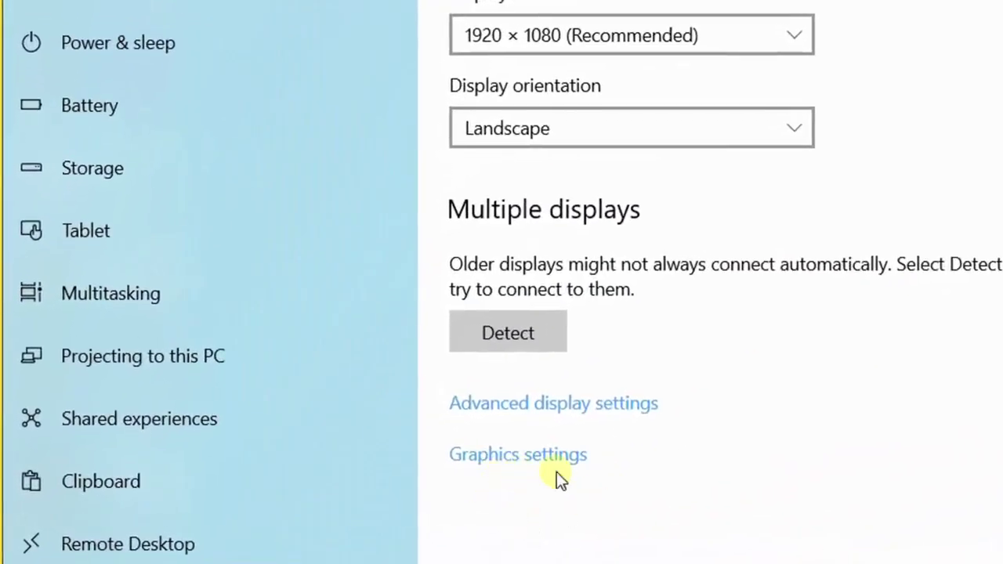
Step: Go to Graphics settings and select Desktop app as the app type
click(555, 467)
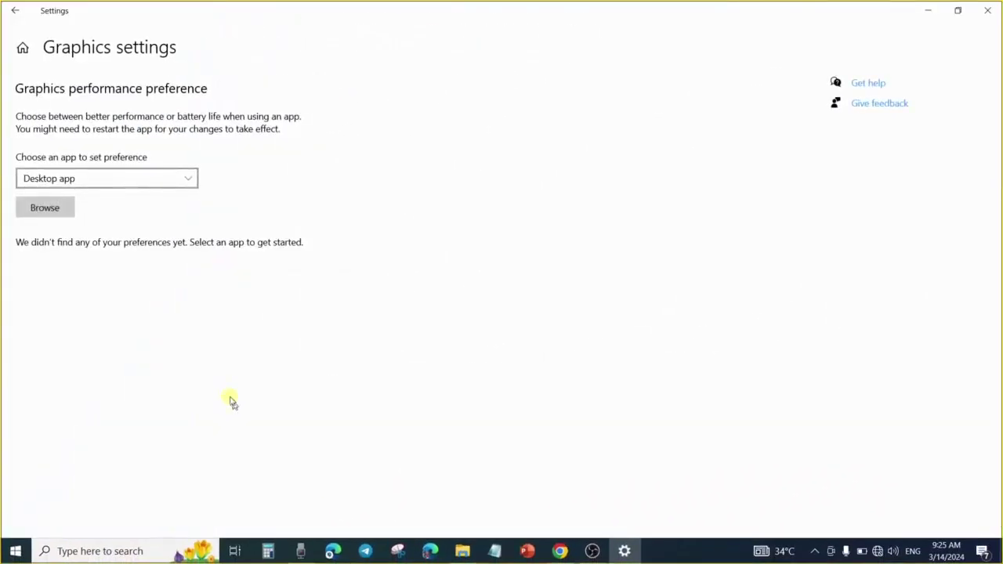
click(194, 181)
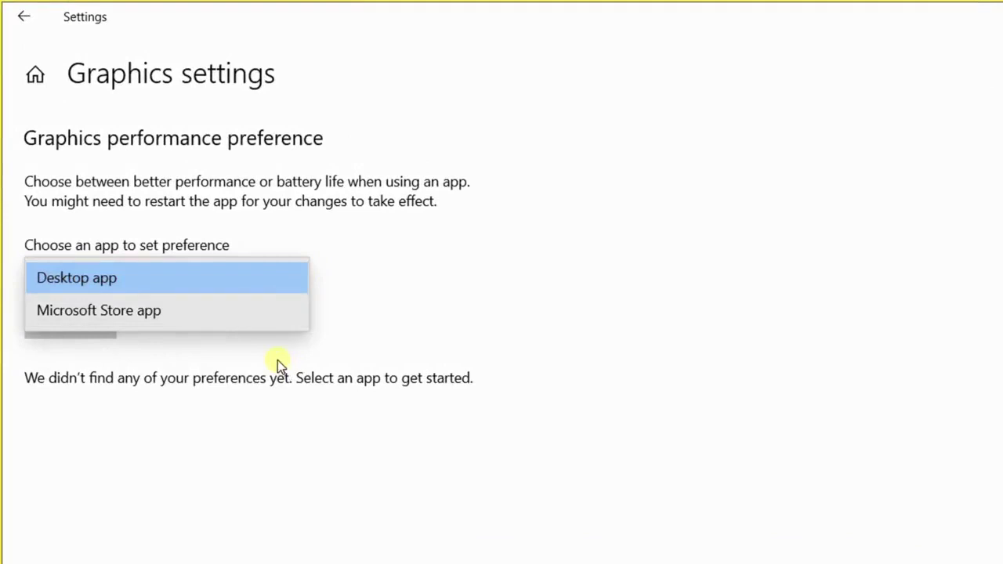
click(223, 279)
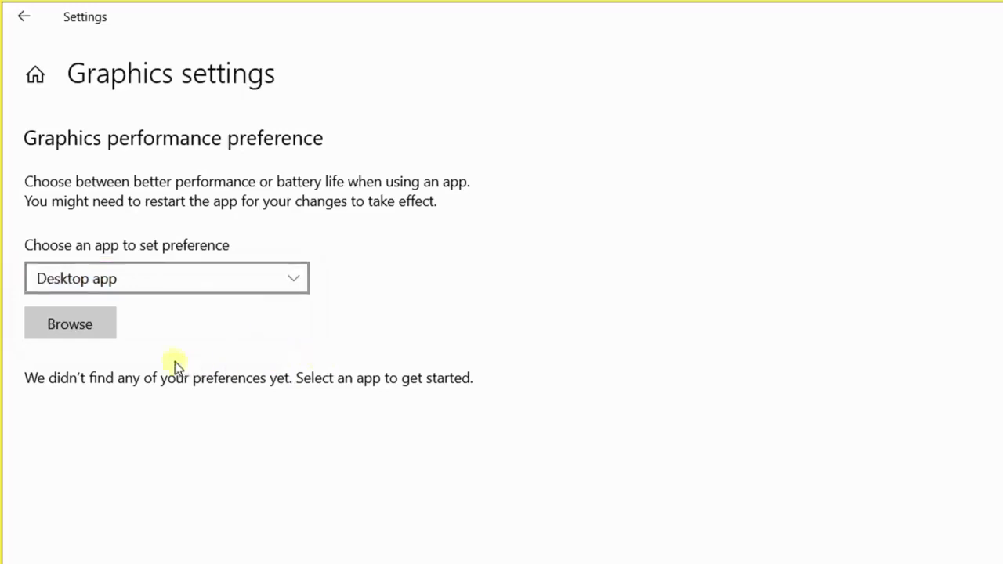
Step: Browse for a program and navigate to the C:\Program Files folder
click(86, 333)
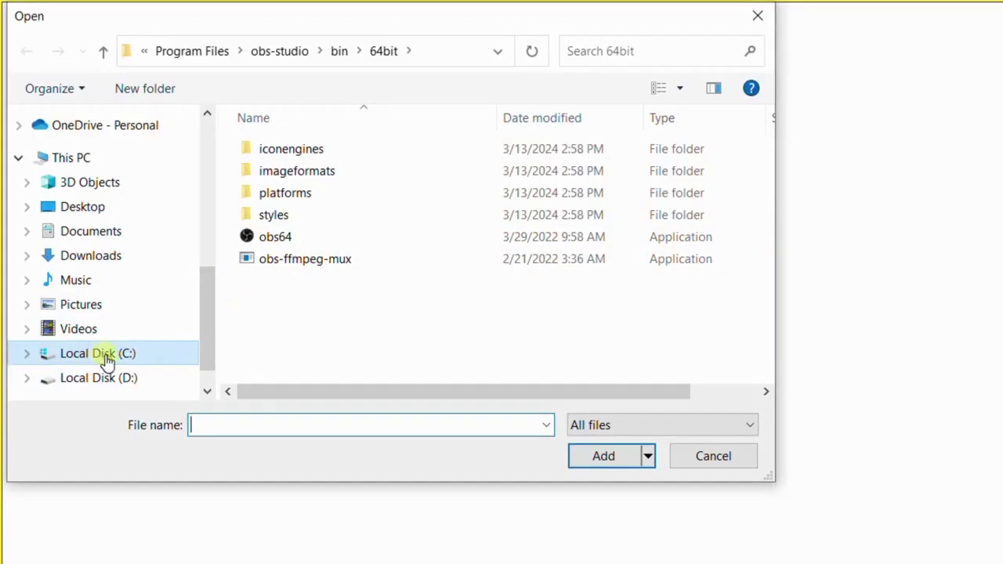
click(108, 357)
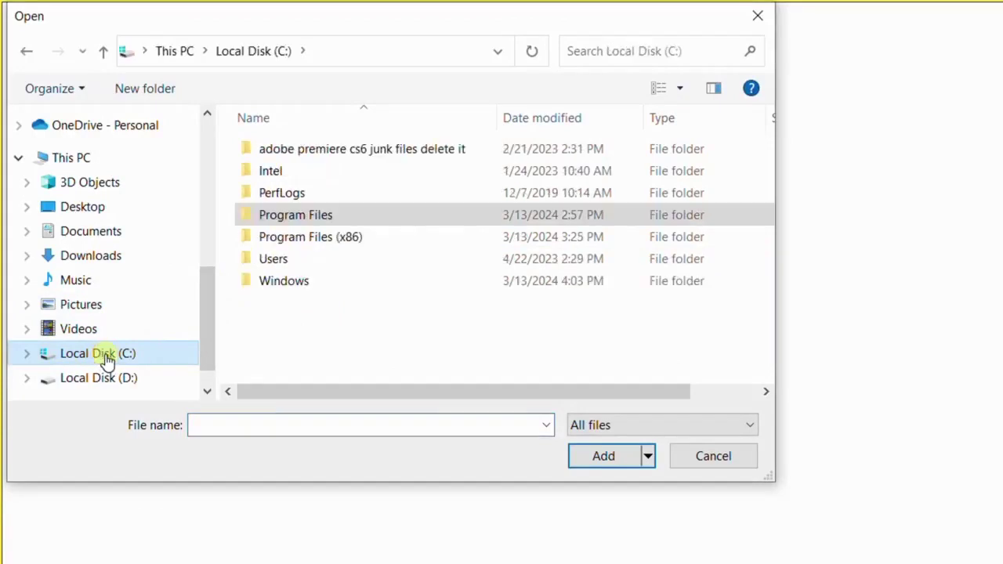
click(298, 221)
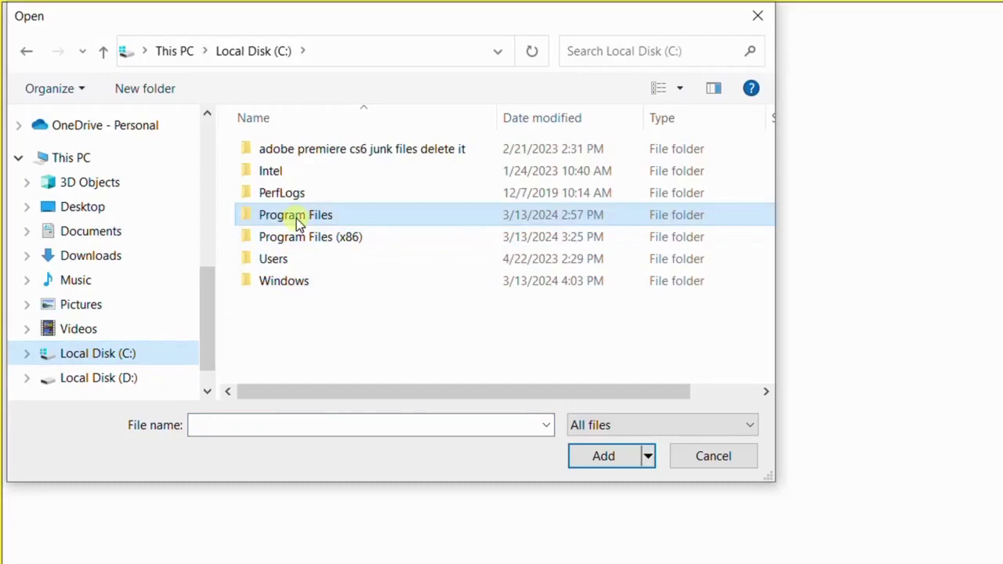
double_click(299, 222)
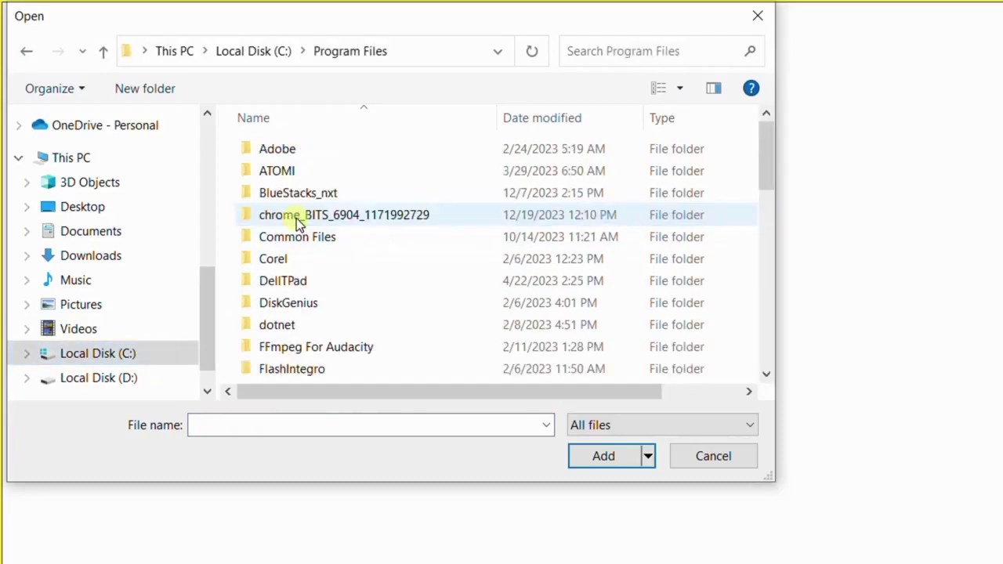
scroll(375, 244, down, 4)
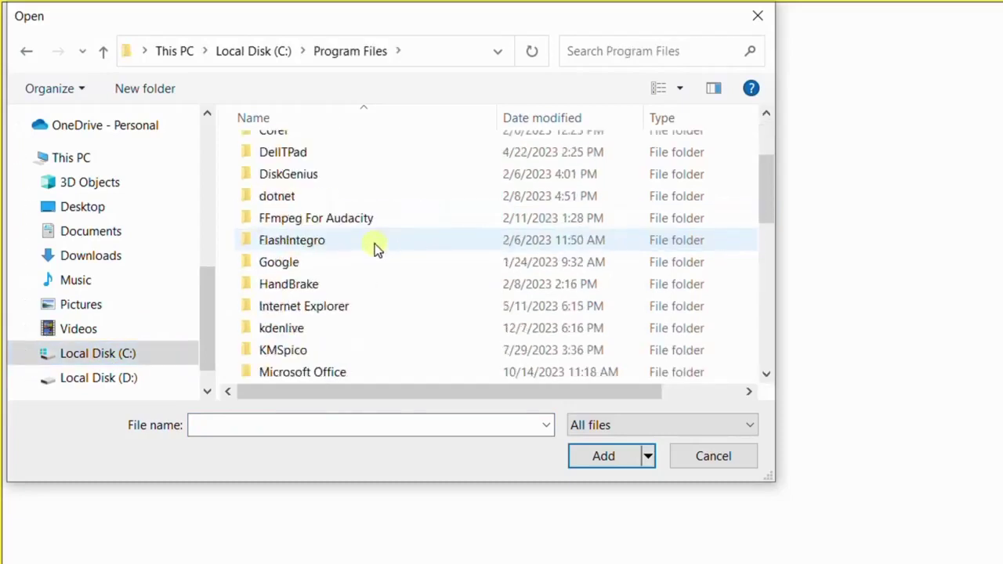
scroll(375, 248, down, 4)
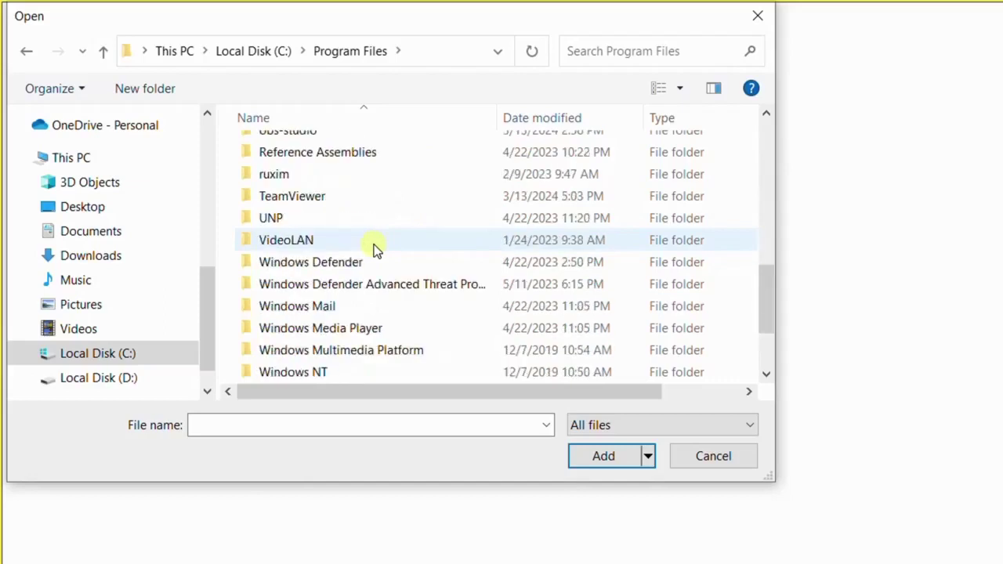
scroll(375, 247, up, 2)
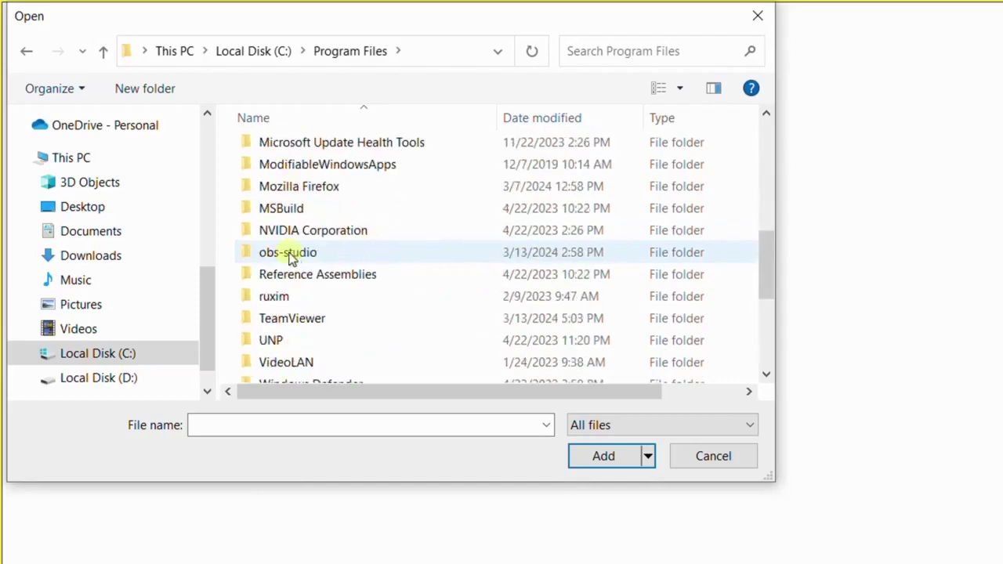
Step: Add obs64.exe from obs-studio\bin\64bit to the graphics preference list
click(317, 254)
double_click(319, 253)
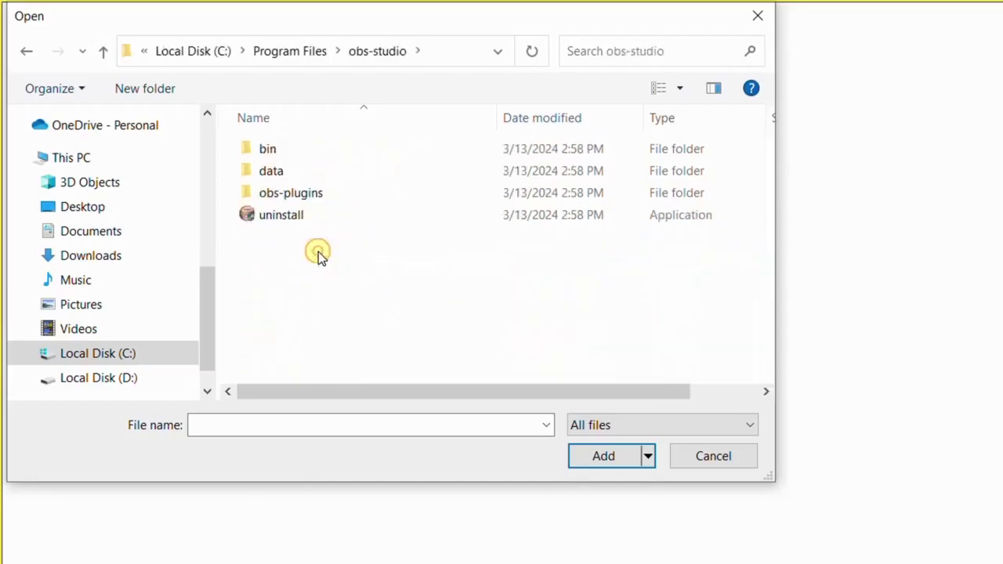
double_click(309, 156)
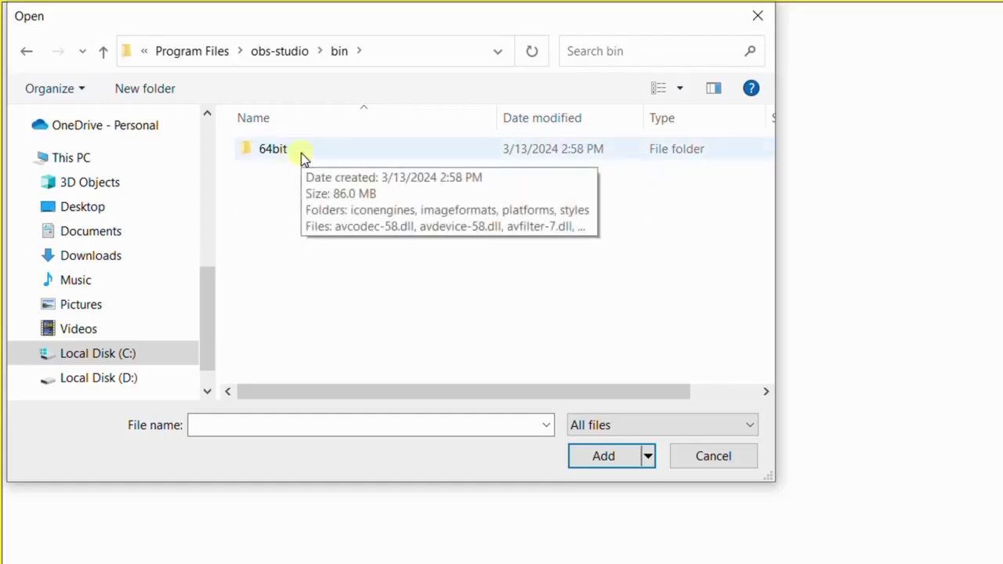
double_click(303, 155)
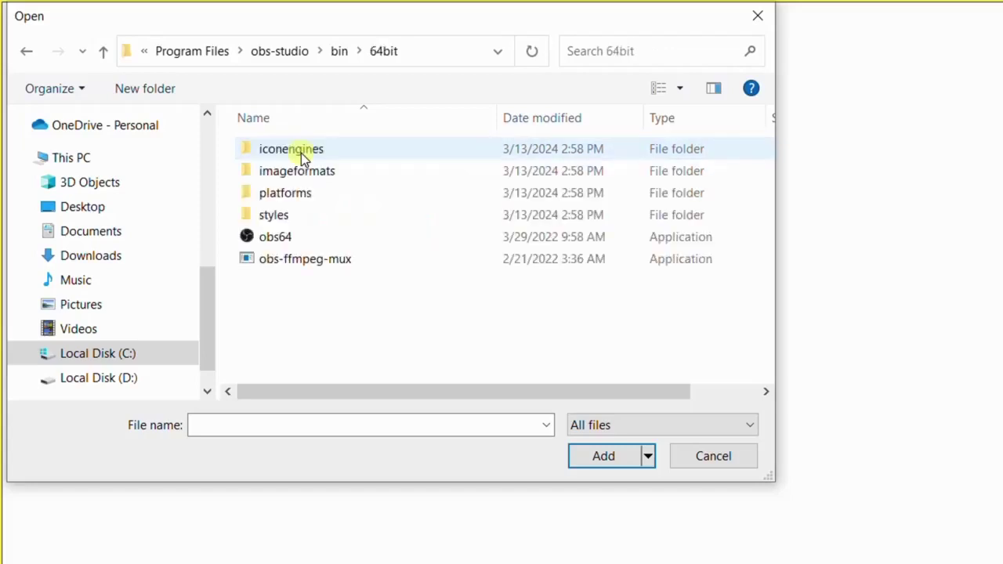
click(308, 239)
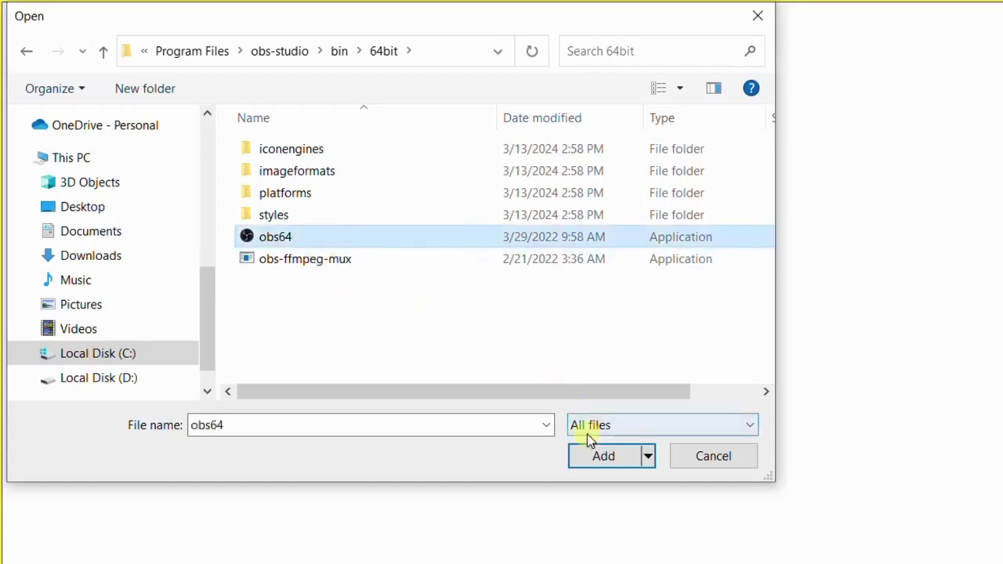
click(596, 458)
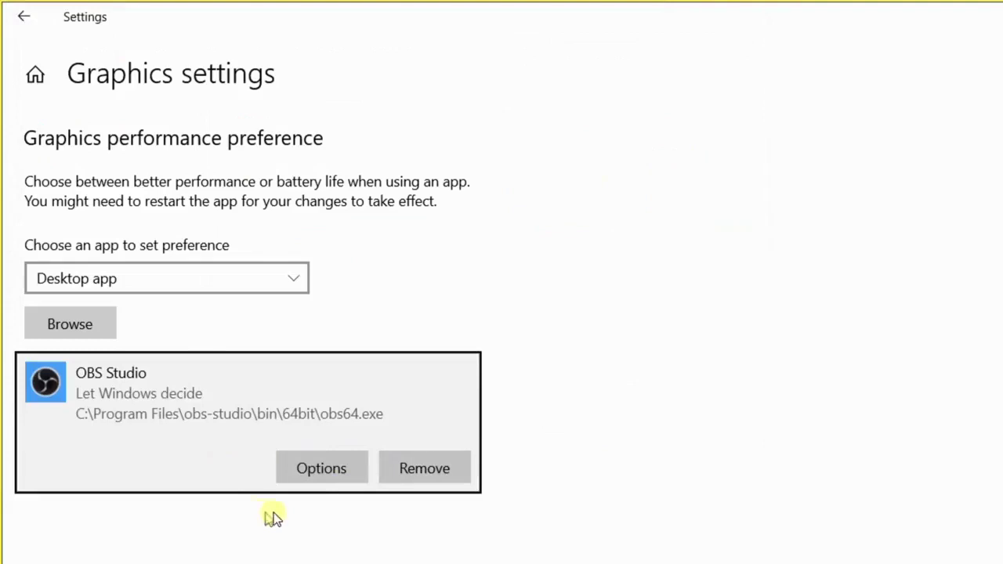
Step: Change OBS Studio's graphics preference to Power saving and save it
click(319, 469)
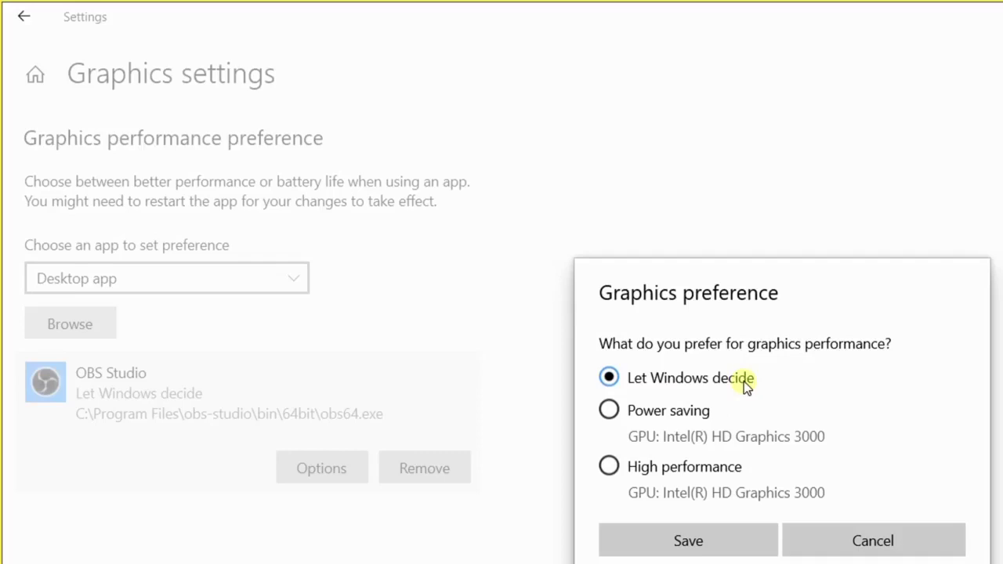
click(622, 413)
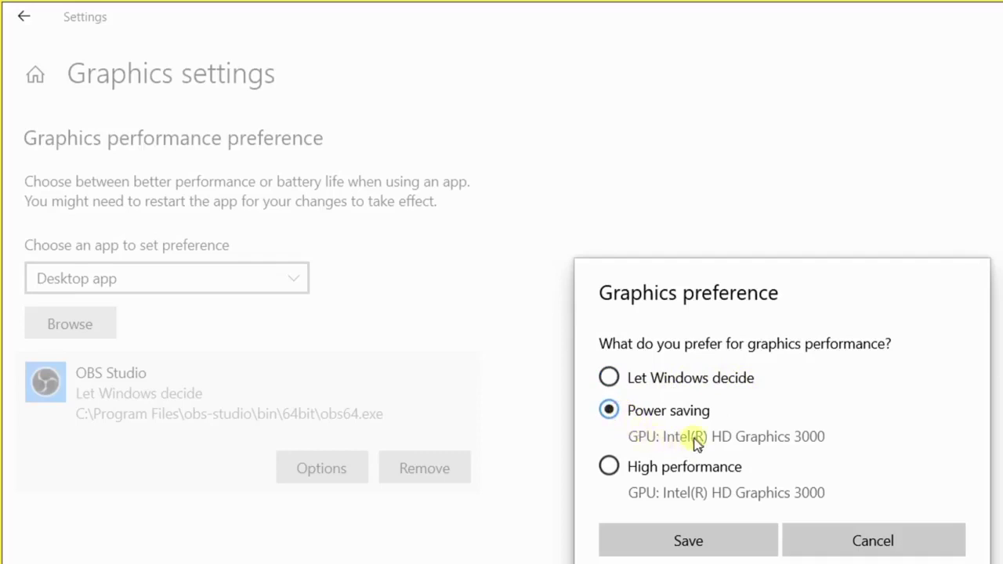
click(697, 544)
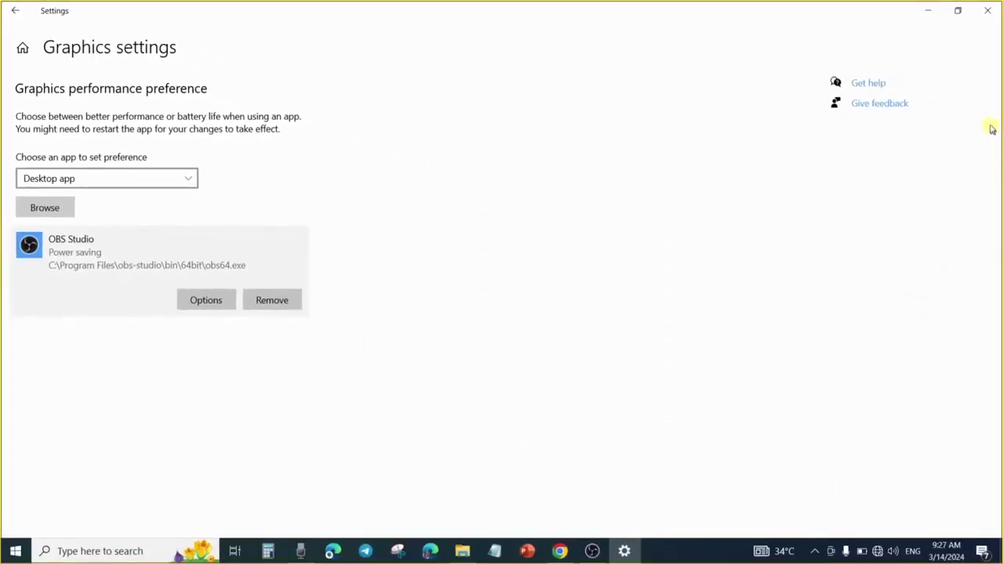
Step: Close Settings and OBS, reopen OBS from the desktop icon, then minimise it
click(988, 10)
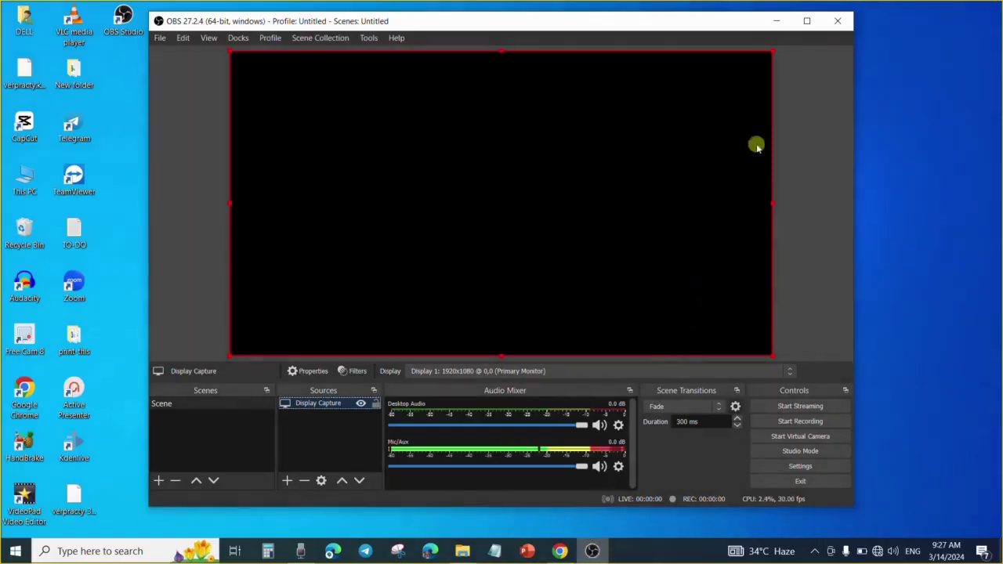
click(838, 21)
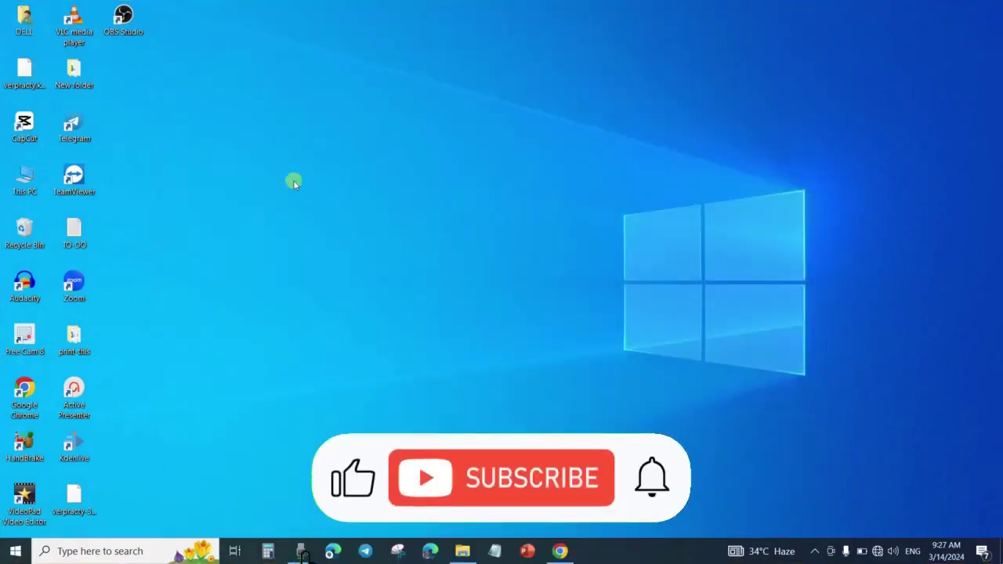
double_click(126, 22)
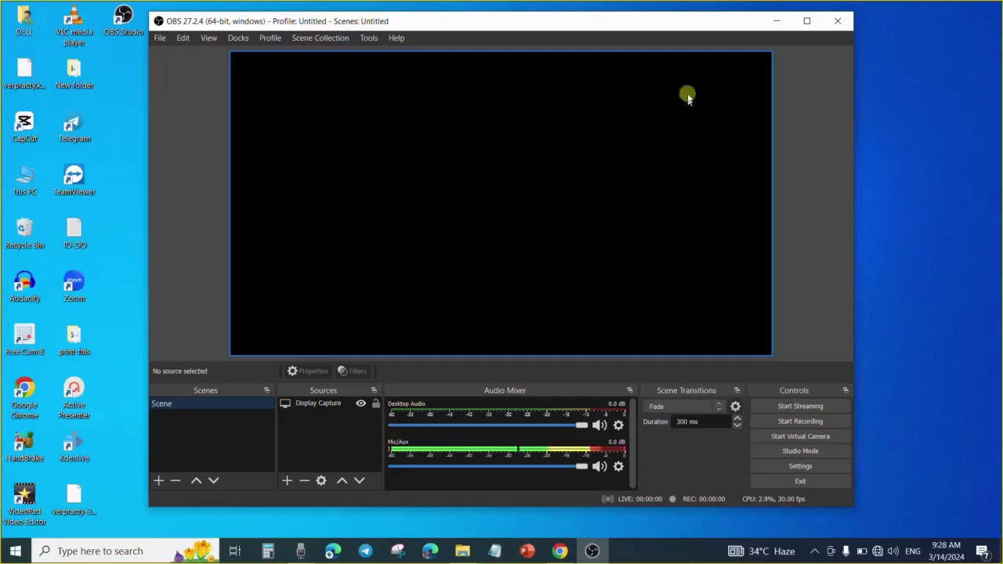
click(782, 22)
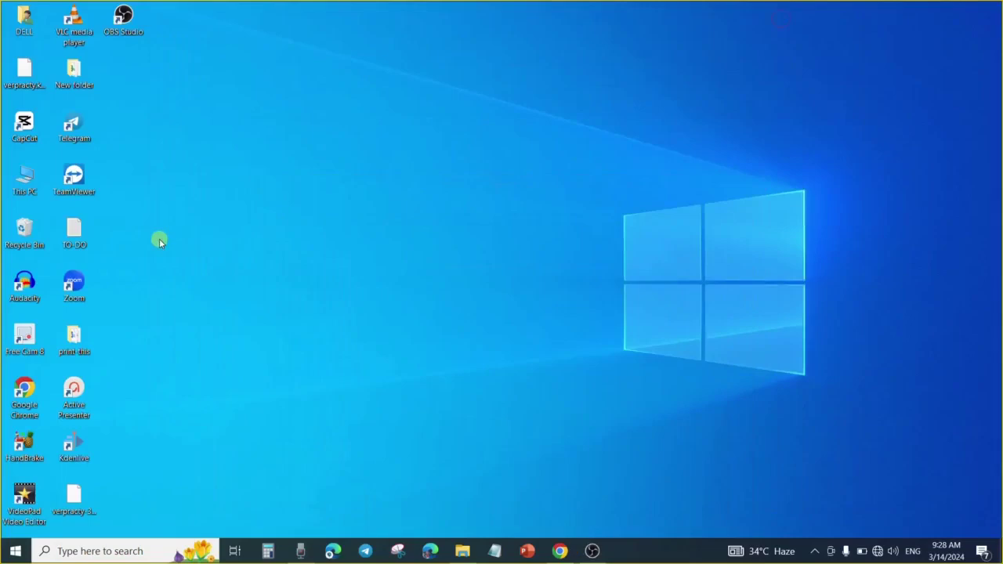
Step: Open NVIDIA Control Panel from the desktop and go to Manage 3D settings' Program Settings
right_click(179, 244)
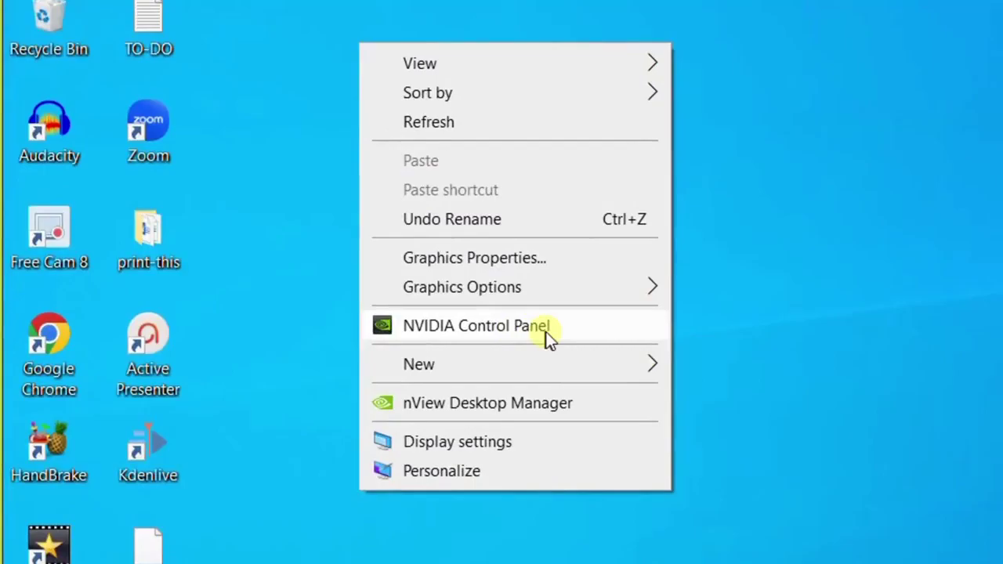
click(545, 332)
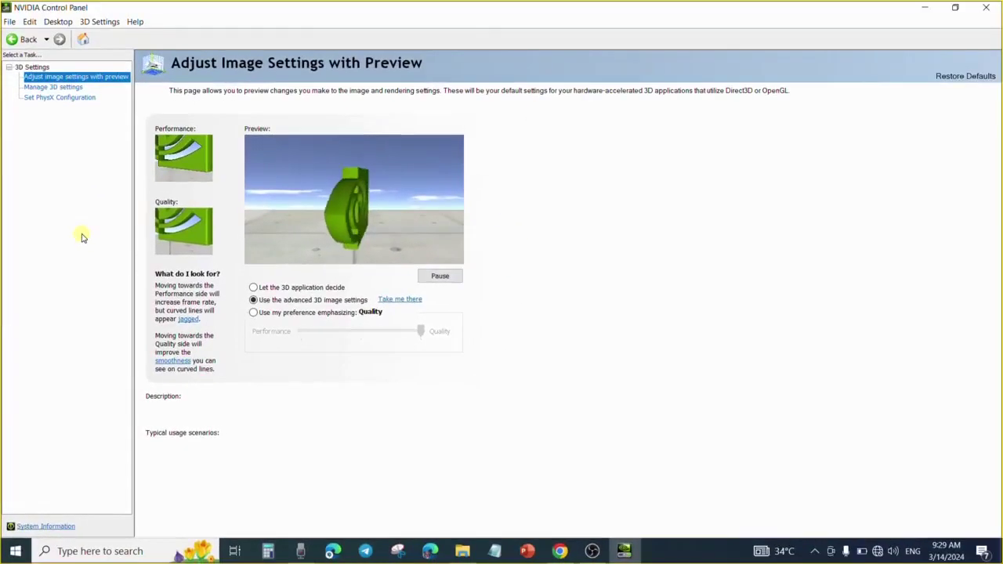
click(65, 89)
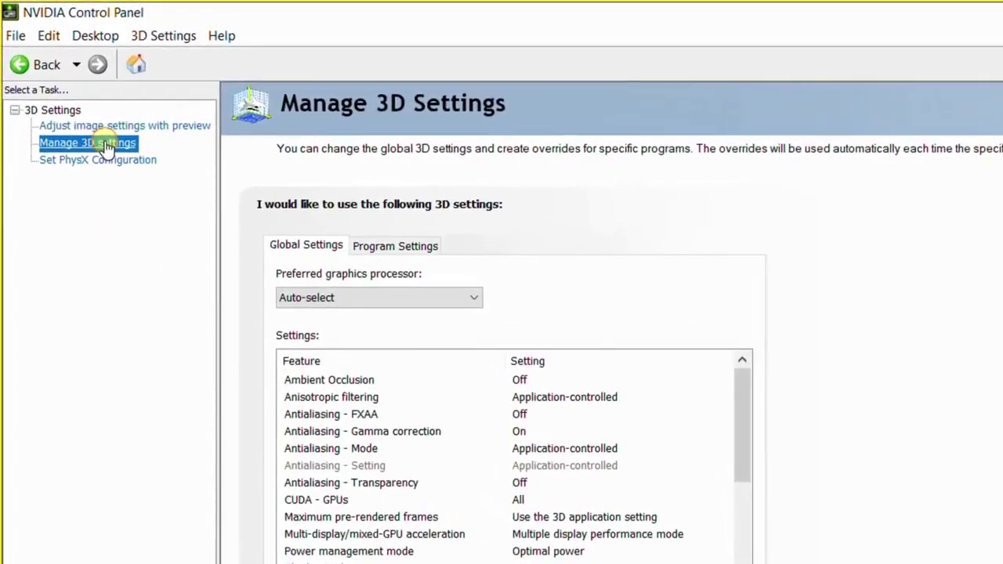
click(403, 249)
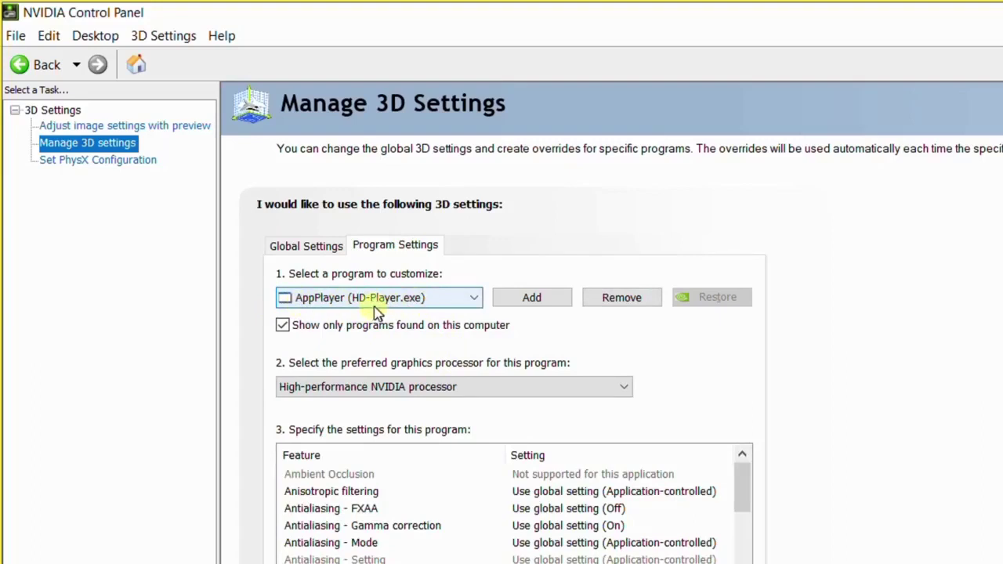
Step: Add OBS Studio as a program to customise in NVIDIA Control Panel
click(546, 303)
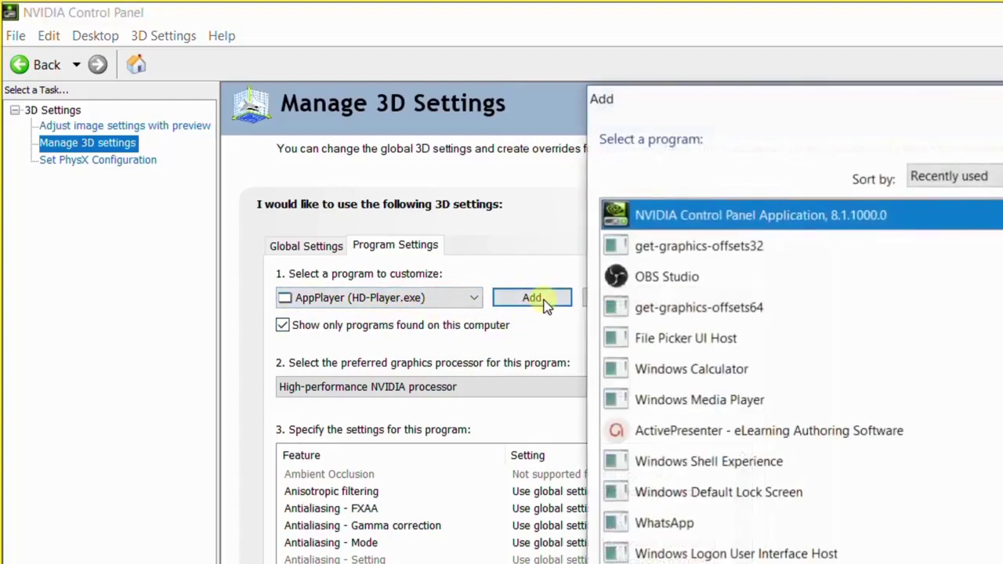
scroll(757, 342, down, 10)
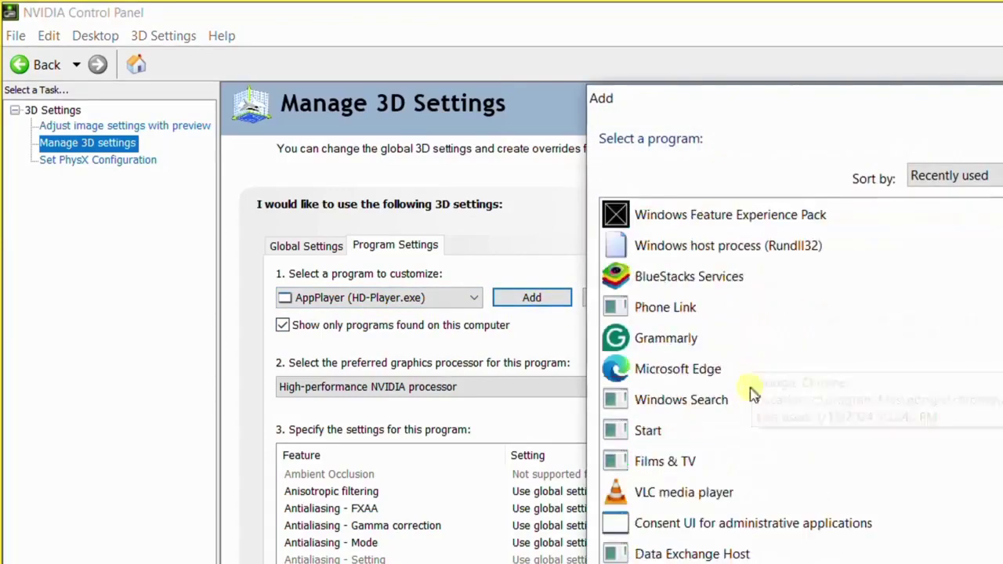
scroll(748, 403, down, 2)
scroll(746, 402, up, 12)
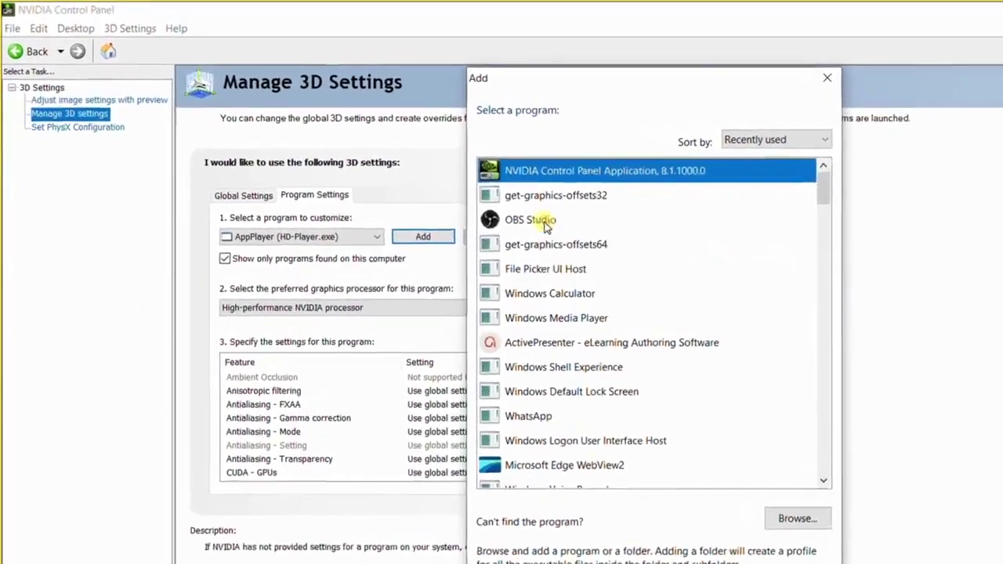
click(467, 195)
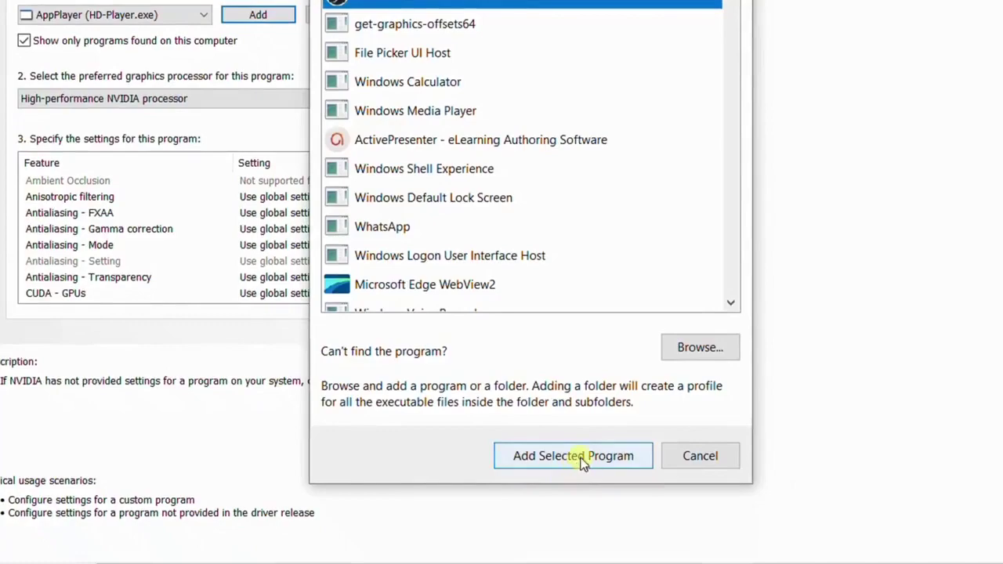
click(581, 457)
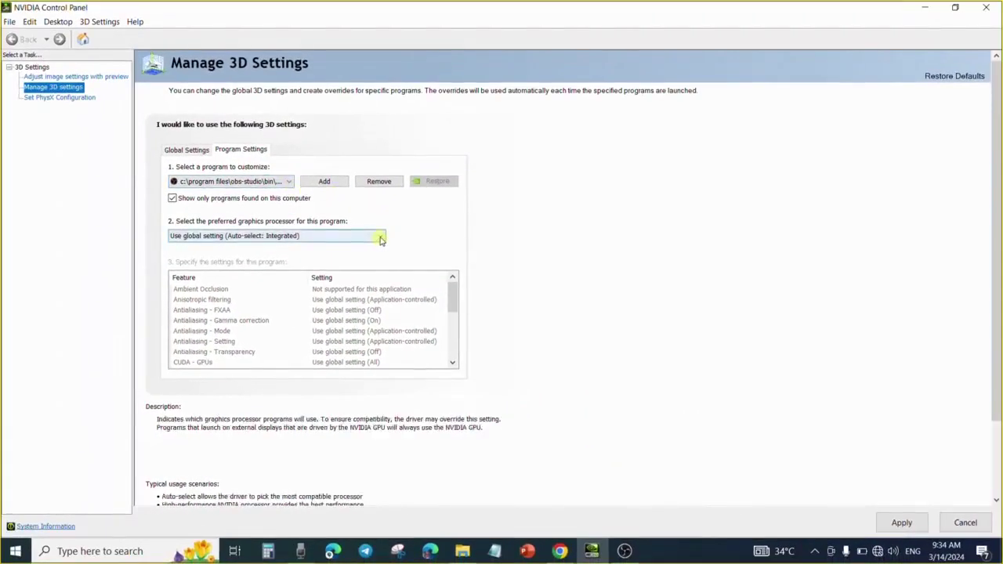
Step: Set OBS Studio's preferred graphics processor to Integrated graphics and apply
click(380, 238)
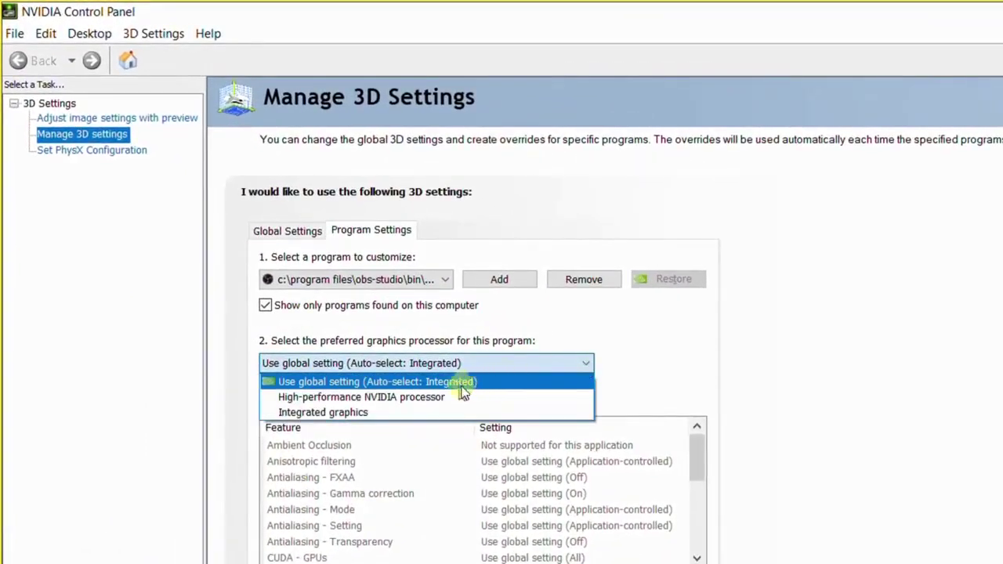
click(376, 413)
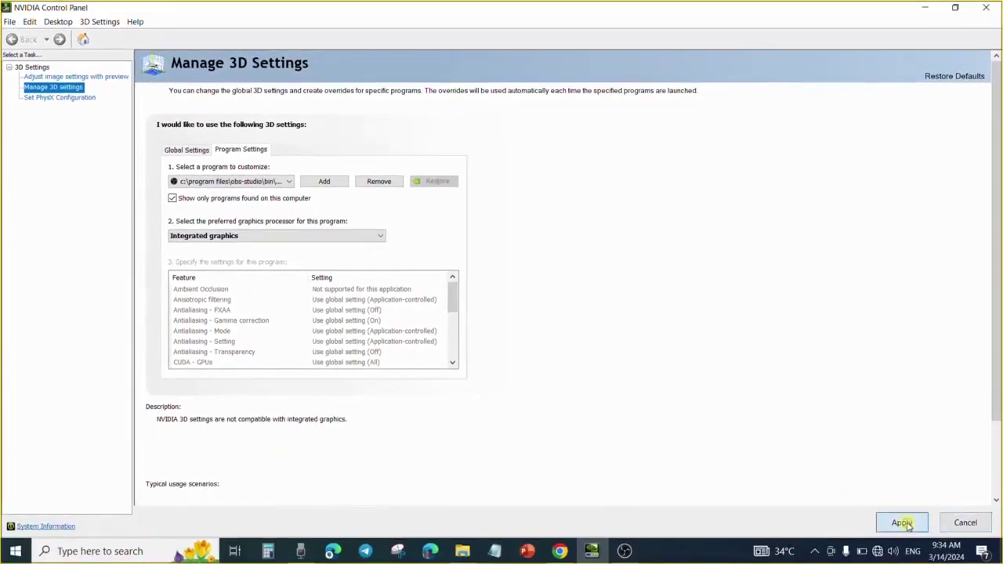
click(903, 523)
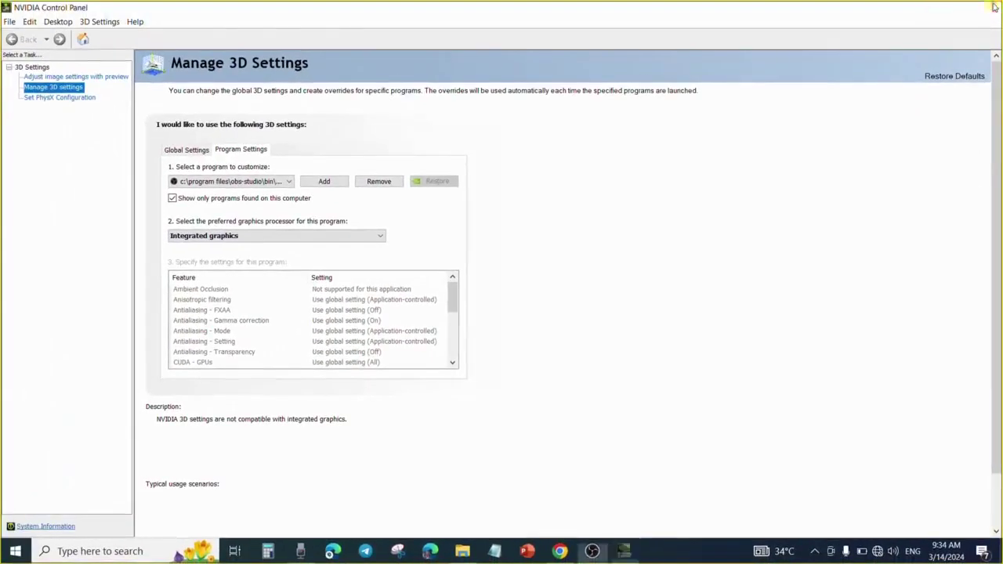
Step: Close NVIDIA Control Panel and OBS, then relaunch OBS to check the preview
click(994, 6)
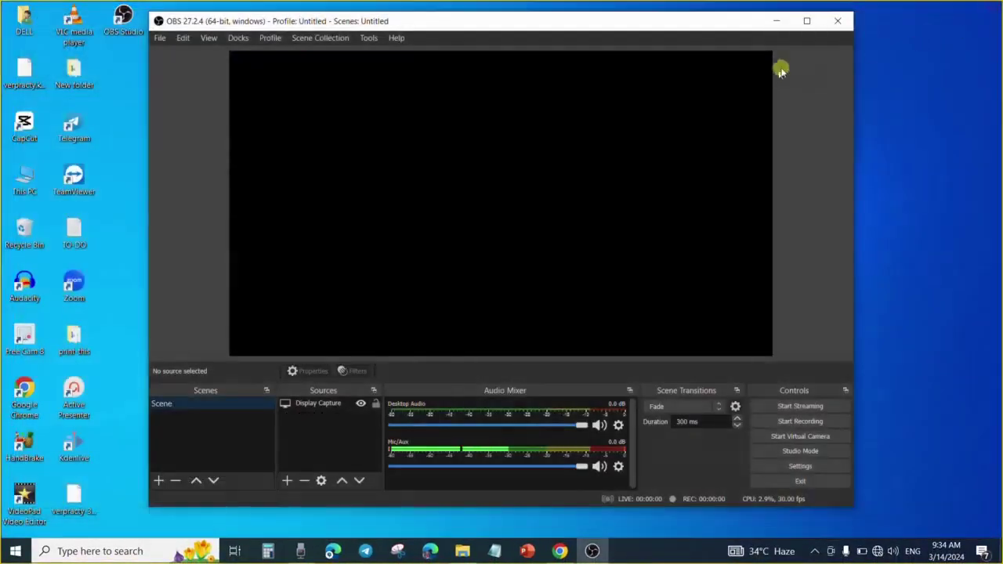
click(839, 22)
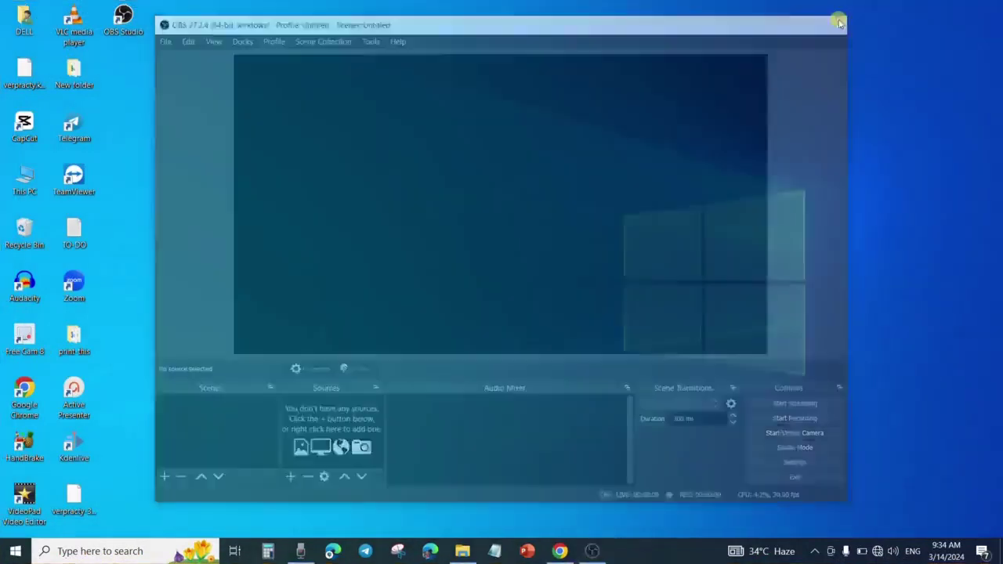
double_click(124, 22)
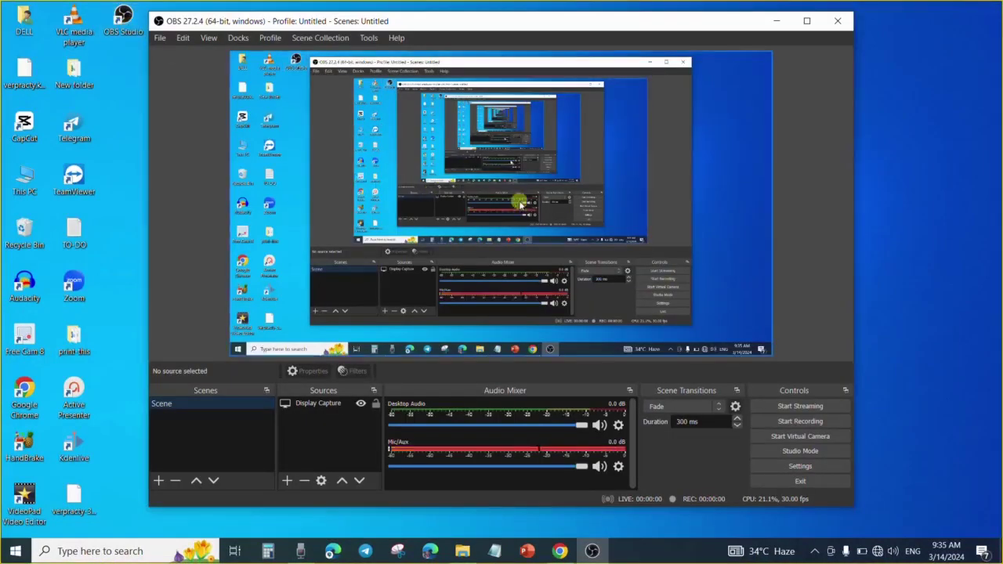